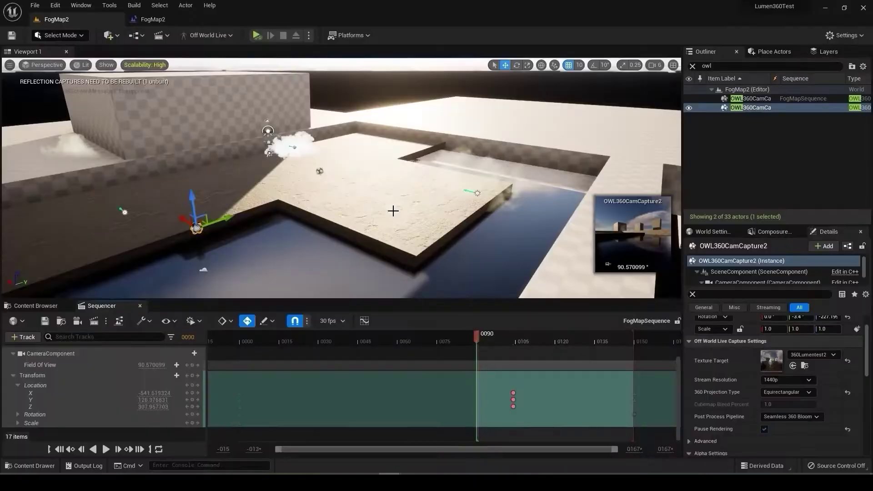
- Rotate the directional light to bring the sun down near the horizon for a sunset look and save the map
{"action": "right_click_drag", "start_coordinate": [382, 218], "coordinate": [336, 228]}
{"action": "key", "text": "ctrl+s"}
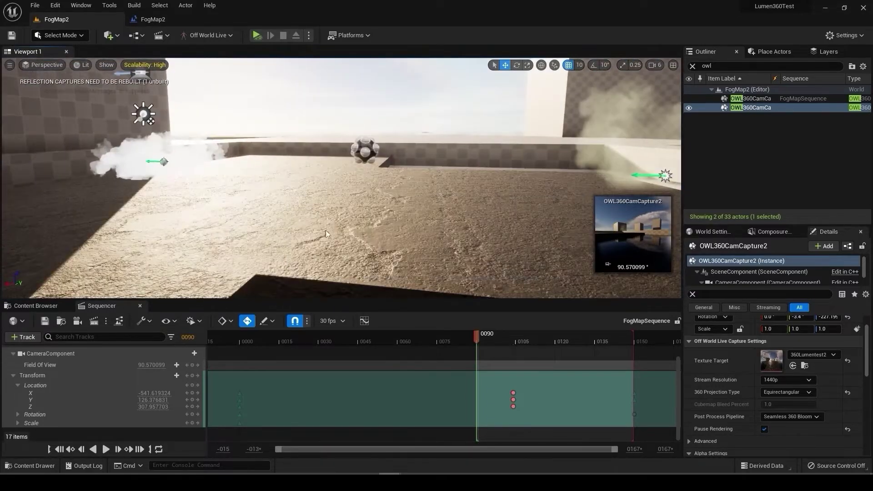
{"action": "left_click", "coordinate": [285, 195]}
{"action": "right_click_drag", "start_coordinate": [285, 196], "coordinate": [259, 212]}
{"action": "middle_click_drag", "start_coordinate": [359, 199], "coordinate": [349, 235]}
{"action": "key", "text": "ctrl+s"}
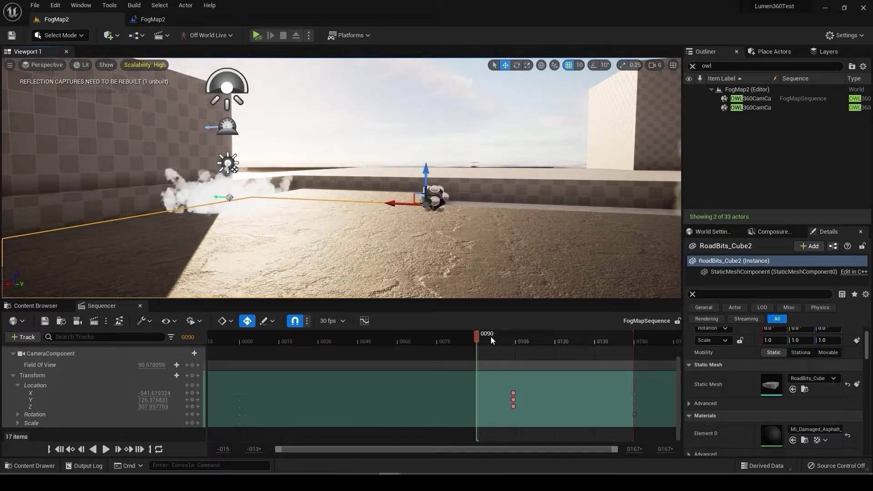
{"action": "left_click_drag", "start_coordinate": [520, 336], "coordinate": [590, 343]}
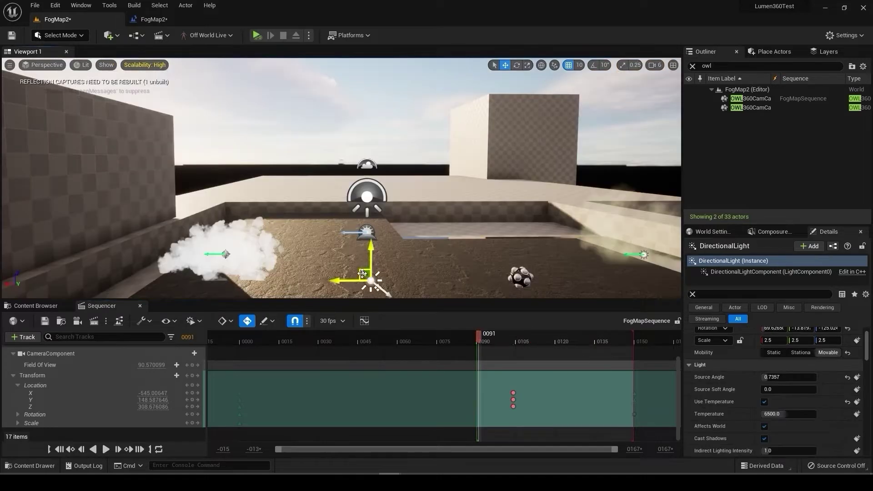
{"action": "key", "text": "e"}
{"action": "left_click_drag", "start_coordinate": [369, 286], "coordinate": [386, 262]}
{"action": "key", "text": "ctrl+s"}
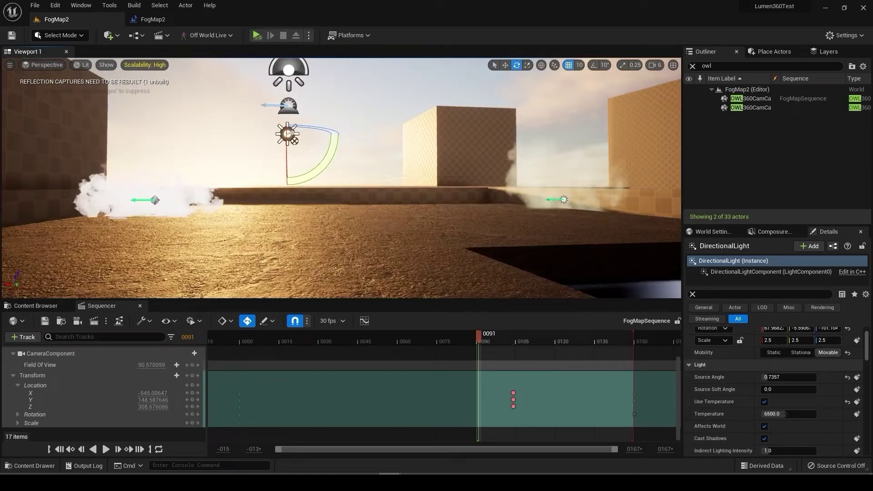
- Open the 360Lumentest2 texture target of OWL360CamCapture1 and play the sequence to preview the 360 output
{"action": "left_click", "coordinate": [750, 98]}
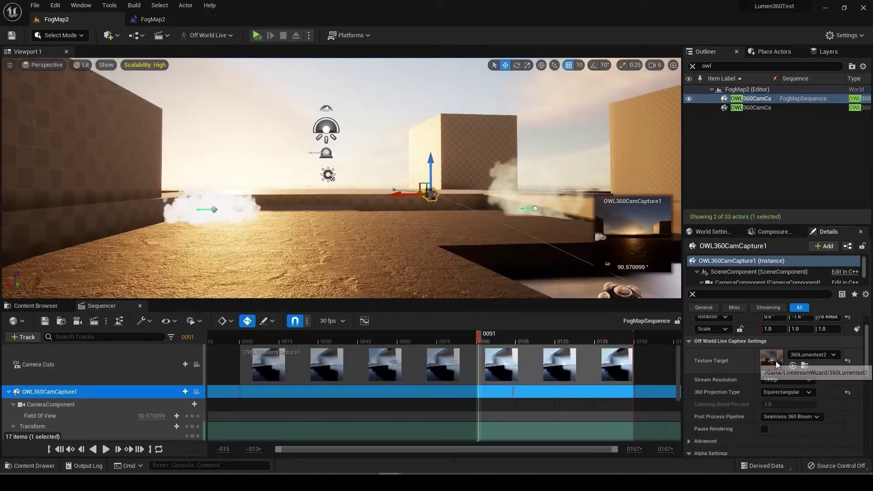
{"action": "double_click", "coordinate": [771, 360]}
{"action": "left_click_drag", "start_coordinate": [477, 336], "coordinate": [518, 339]}
{"action": "scroll", "coordinate": [222, 197], "scroll_direction": "up", "scroll_amount": 4}
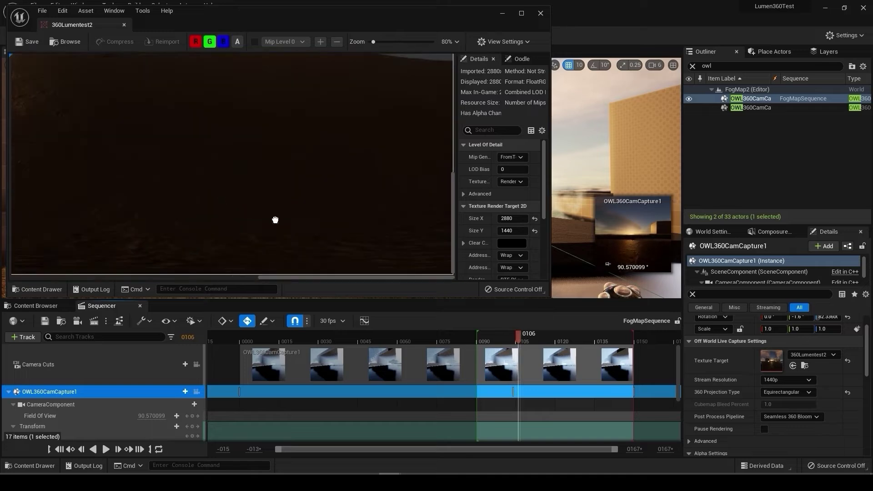
{"action": "right_click_drag", "start_coordinate": [275, 219], "coordinate": [279, 160]}
{"action": "mouse_move", "coordinate": [459, 341]}
{"action": "left_mouse_down"}
{"action": "mouse_move", "coordinate": [446, 345]}
{"action": "mouse_move", "coordinate": [503, 339]}
{"action": "mouse_move", "coordinate": [492, 332]}
{"action": "mouse_move", "coordinate": [474, 344]}
{"action": "left_mouse_up"}
{"action": "key", "text": "space"}
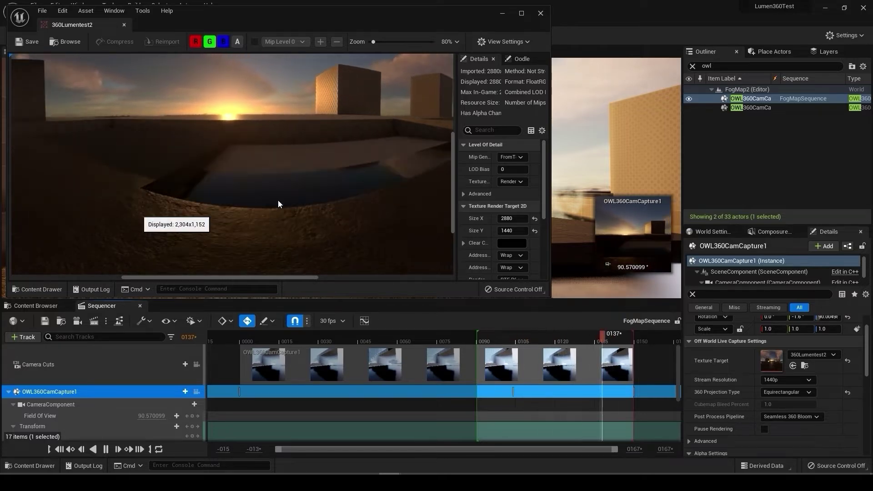
- Examine the whole equirectangular image in the render target during playback and scrub through the sequence to check lighting and reflections
{"action": "scroll", "coordinate": [215, 182], "scroll_direction": "down", "scroll_amount": 2}
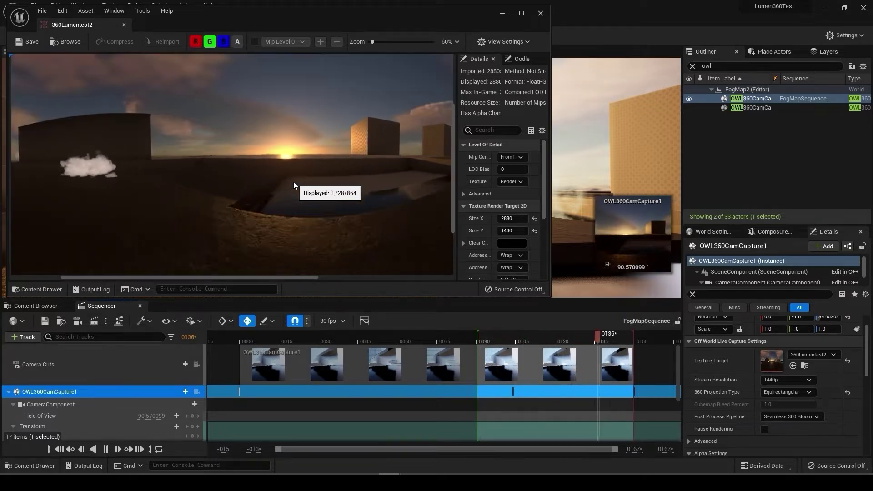
{"action": "scroll", "coordinate": [272, 194], "scroll_direction": "down", "scroll_amount": 1}
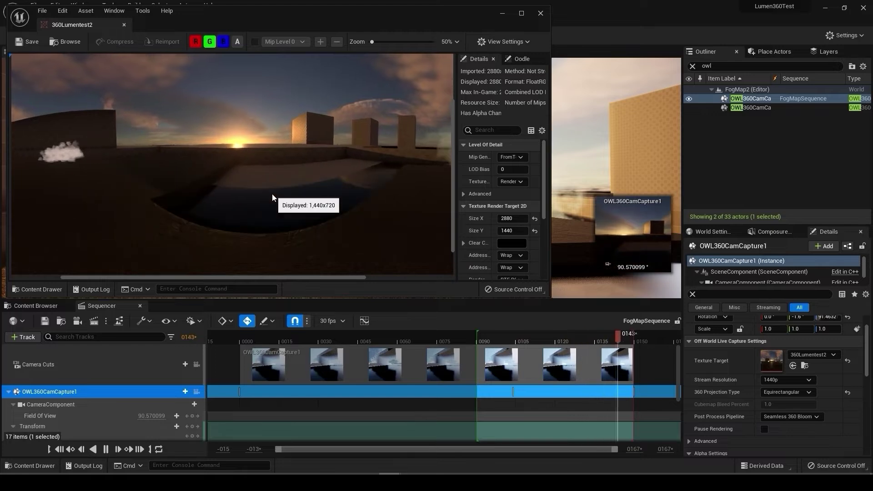
{"action": "scroll", "coordinate": [278, 188], "scroll_direction": "down", "scroll_amount": 1}
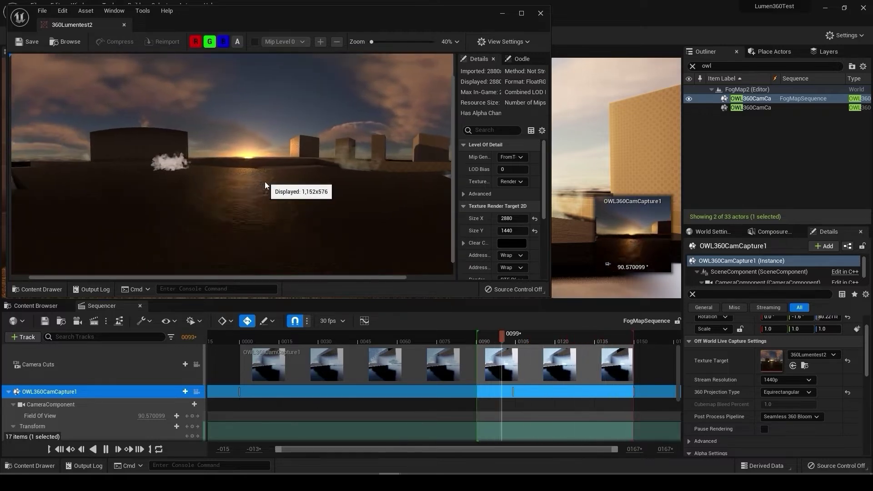
{"action": "scroll", "coordinate": [264, 181], "scroll_direction": "down", "scroll_amount": 1}
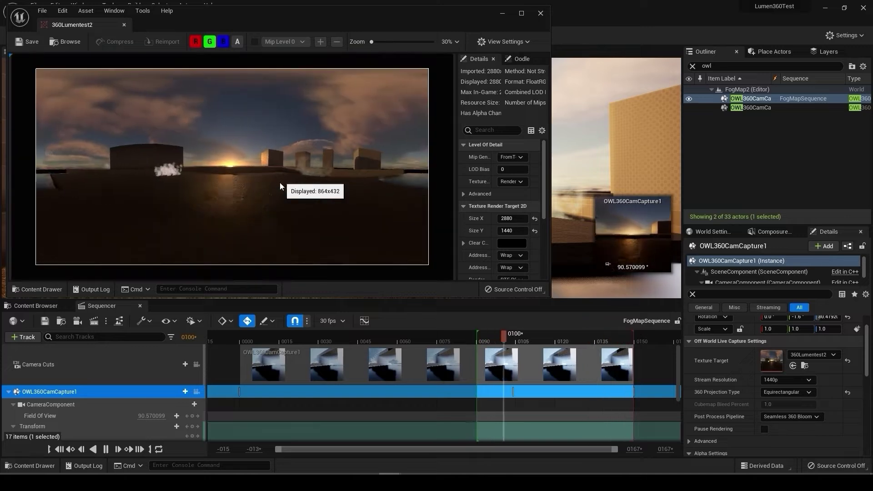
{"action": "scroll", "coordinate": [280, 182], "scroll_direction": "up", "scroll_amount": 1}
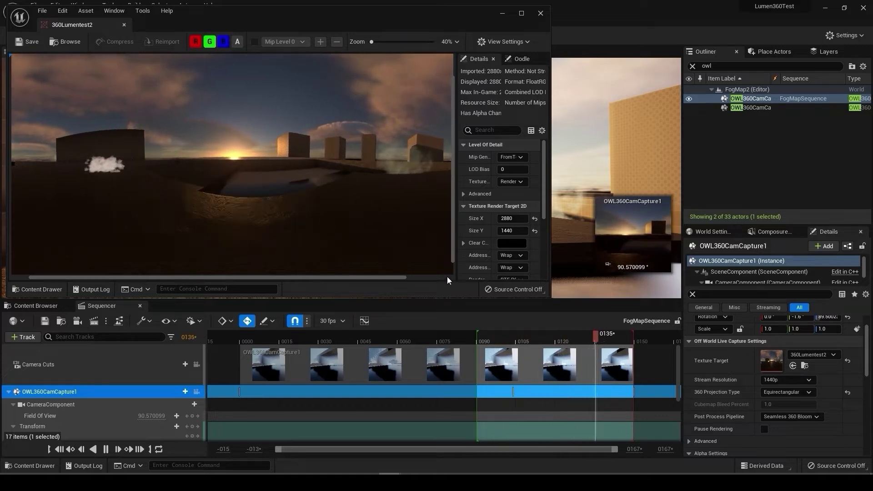
{"action": "left_click", "coordinate": [503, 338]}
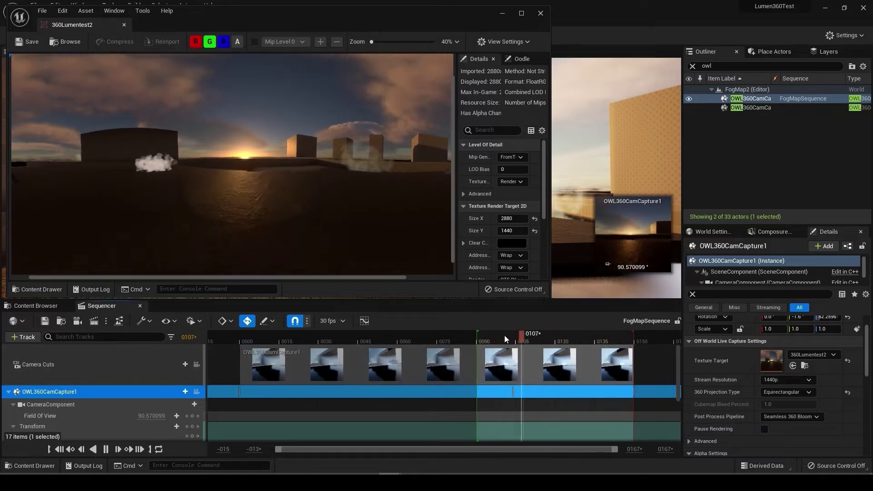
{"action": "left_click_drag", "start_coordinate": [503, 336], "coordinate": [614, 337]}
{"action": "right_click", "coordinate": [596, 347]}
{"action": "left_click", "coordinate": [594, 334]}
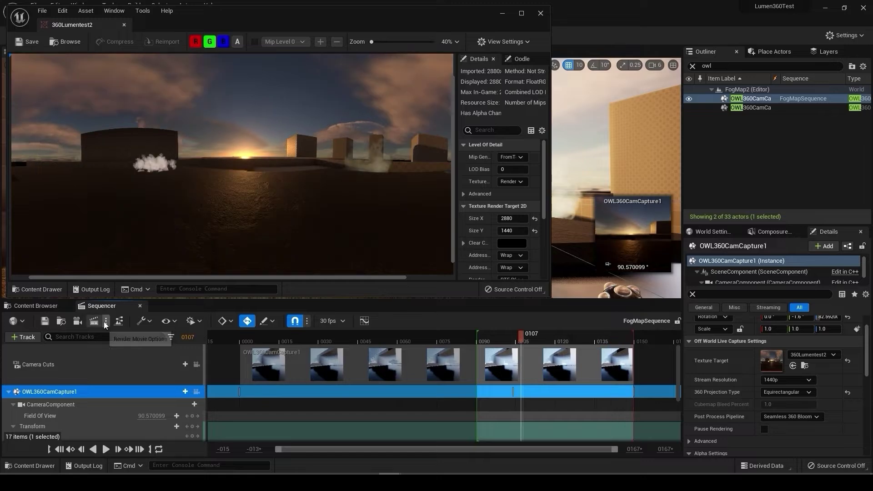
- Render the queued FogMapSequence job locally, accepting its 1920 x 1080 jpg sequence settings with anti-aliasing off
{"action": "left_click", "coordinate": [106, 324]}
{"action": "left_click", "coordinate": [94, 320]}
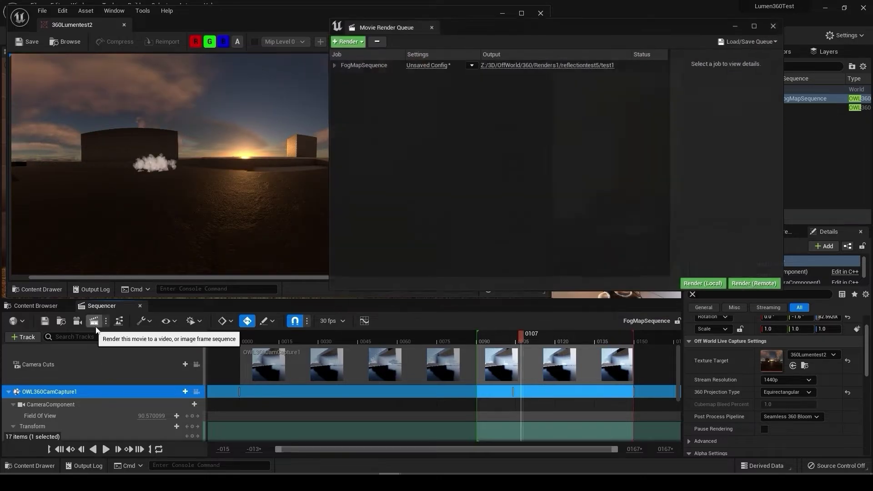
{"action": "left_click", "coordinate": [426, 63]}
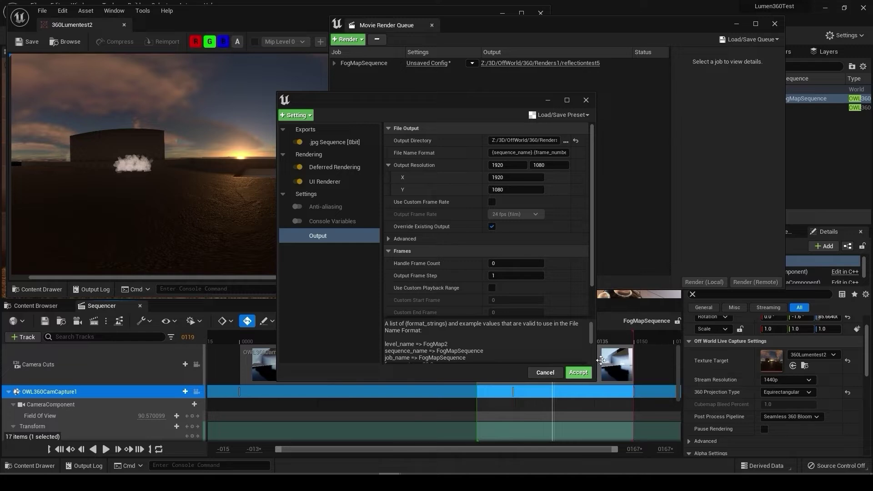
{"action": "left_click", "coordinate": [585, 372]}
{"action": "left_click", "coordinate": [704, 282]}
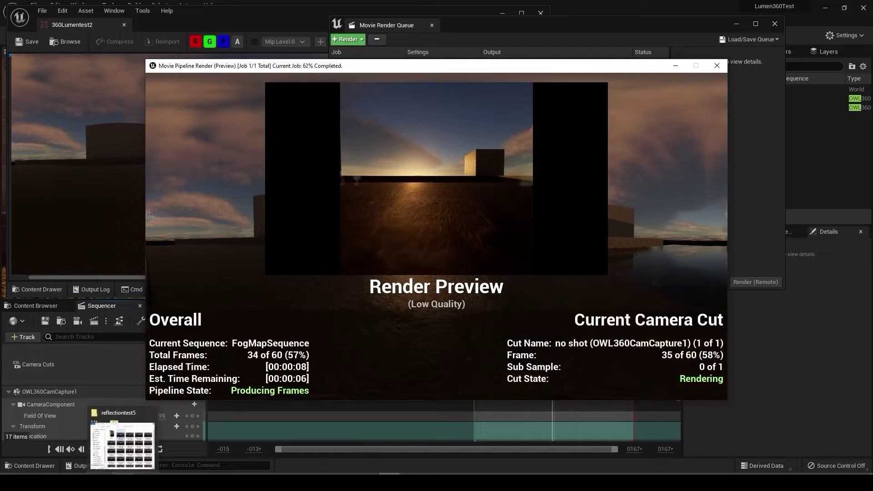
- Open the first rendered frame, FogMapSequence.0090.jpeg, from the test1 folder and step through the early frames
{"action": "left_click", "coordinate": [123, 482]}
{"action": "double_click", "coordinate": [131, 144]}
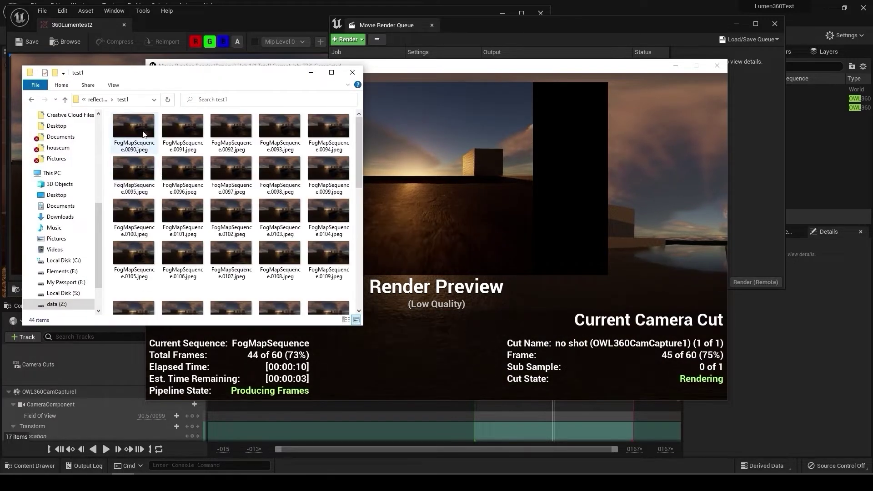
{"action": "double_click", "coordinate": [138, 124]}
{"action": "key", "text": "Right"}
{"action": "key", "text": "Right"}
{"action": "key", "text": "Right"}
{"action": "key", "text": "Right"}
{"action": "key", "text": "Right"}
{"action": "key", "text": "Right"}
{"action": "key", "text": "Right"}
{"action": "key", "text": "Right"}
{"action": "key", "text": "Right"}
{"action": "key", "text": "Right"}
{"action": "key", "text": "Right"}
{"action": "key", "text": "Right"}
{"action": "key", "text": "Right"}
{"action": "key", "text": "Right"}
{"action": "key", "text": "Right"}
{"action": "key", "text": "Right"}
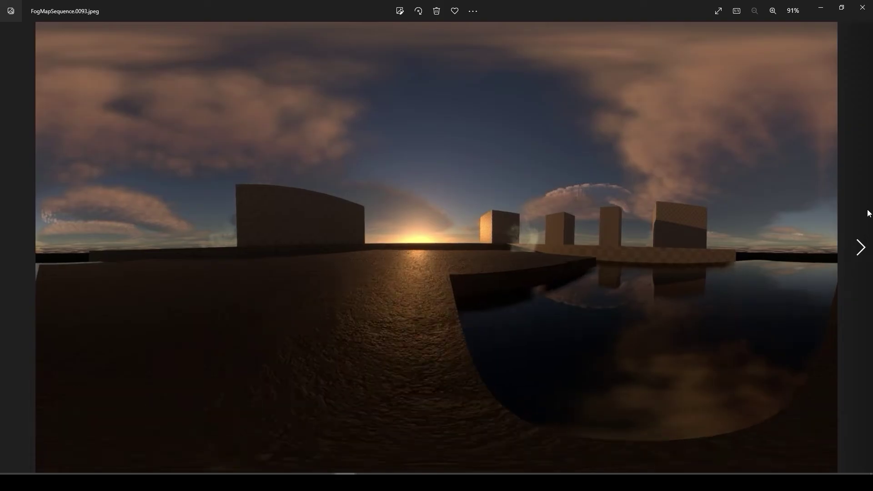
{"action": "key", "text": "Left"}
{"action": "key", "text": "Left"}
{"action": "key", "text": "Left"}
{"action": "key", "text": "Left"}
{"action": "key", "text": "Left"}
{"action": "key", "text": "Left"}
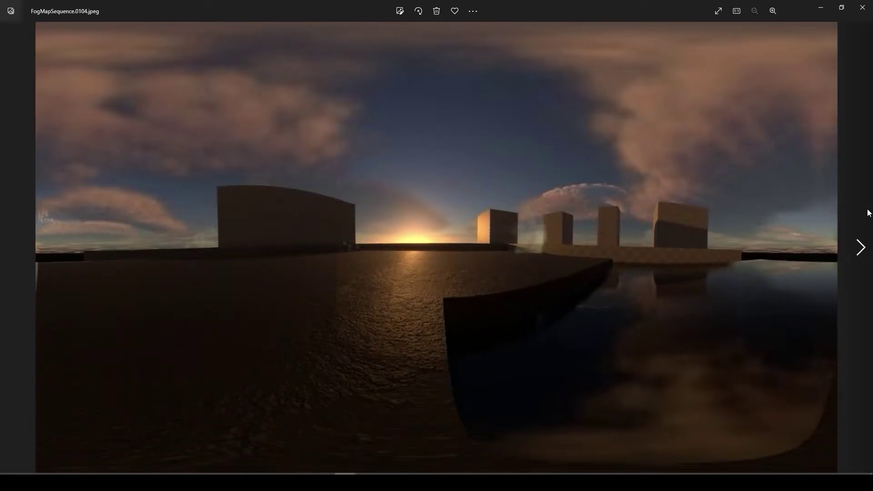
- Compare the rendered frames around FogMapSequence.0112.jpeg by stepping forward and back, and close the image viewer
{"action": "key", "text": "Right"}
{"action": "key", "text": "Right"}
{"action": "key", "text": "Right"}
{"action": "key", "text": "Right"}
{"action": "key", "text": "Right"}
{"action": "key", "text": "Right"}
{"action": "key", "text": "Right"}
{"action": "key", "text": "Right"}
{"action": "key", "text": "Right"}
{"action": "key", "text": "Right"}
{"action": "key", "text": "Right"}
{"action": "key", "text": "Right"}
{"action": "key", "text": "Right"}
{"action": "key", "text": "Right"}
{"action": "key", "text": "Right"}
{"action": "key", "text": "Right"}
{"action": "key", "text": "Right"}
{"action": "key", "text": "Right"}
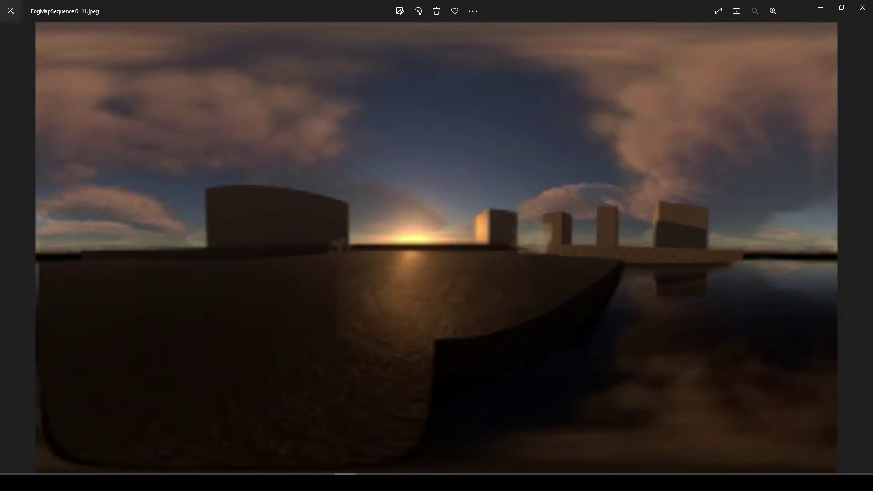
{"action": "key", "text": "Left"}
{"action": "key", "text": "Left"}
{"action": "key", "text": "Left"}
{"action": "key", "text": "Left"}
{"action": "key", "text": "Left"}
{"action": "key", "text": "Left"}
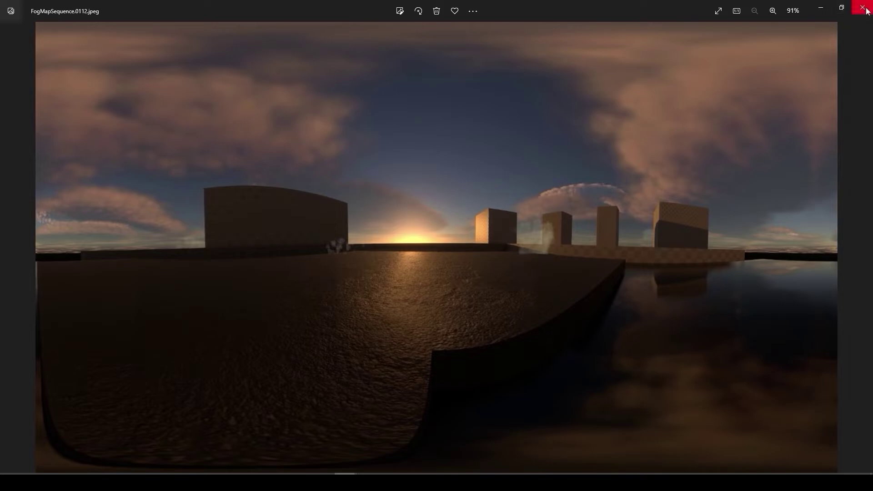
{"action": "left_click", "coordinate": [861, 8]}
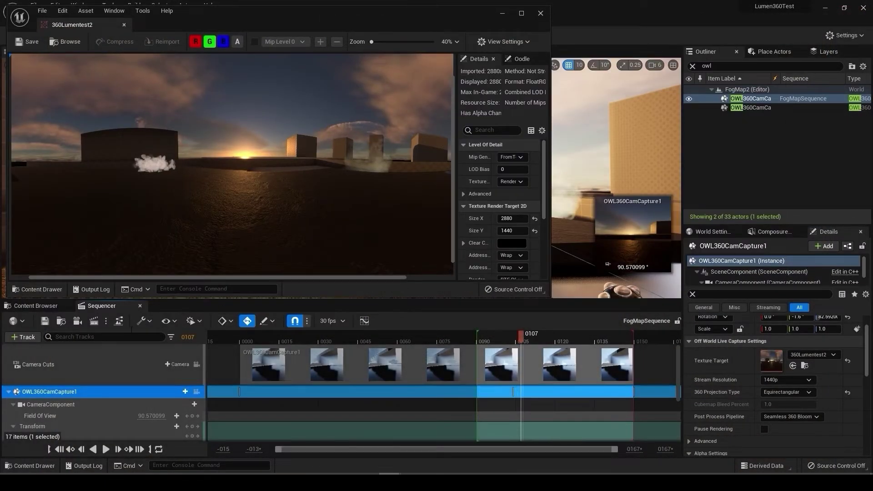
- Enable the Anti-aliasing setting in the render configuration of the FogMapSequence job
{"action": "left_click", "coordinate": [77, 321]}
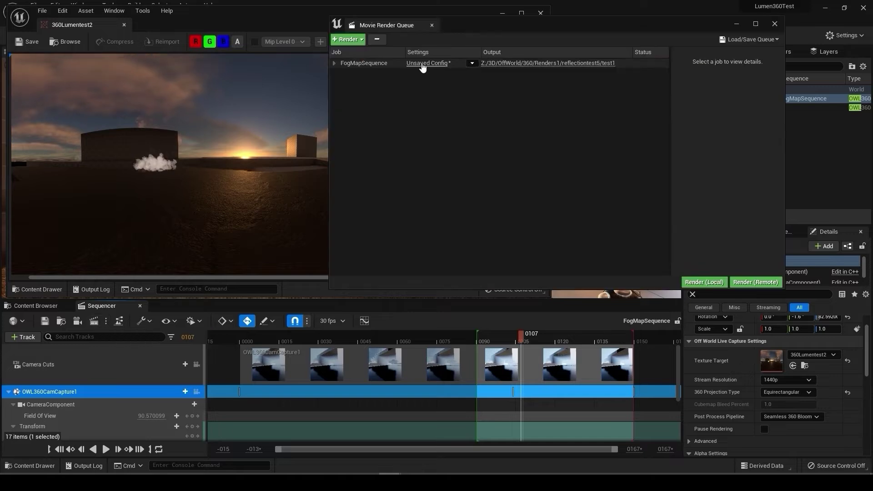
{"action": "left_click", "coordinate": [424, 64]}
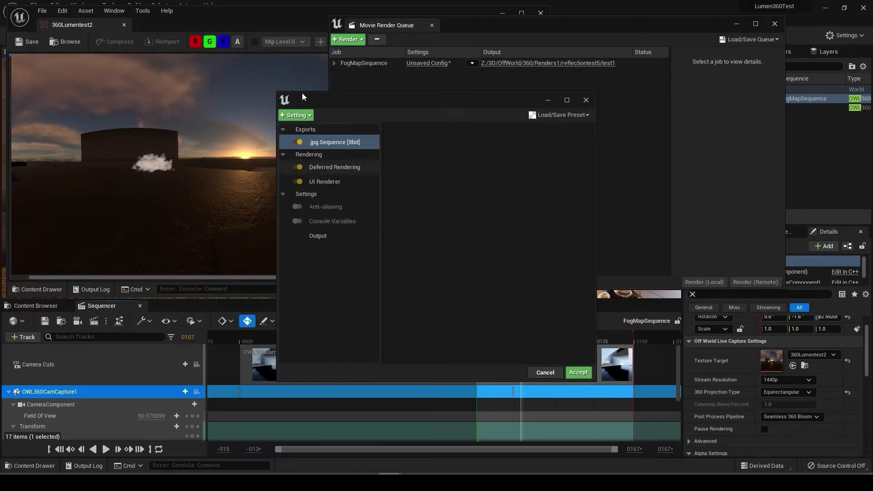
{"action": "left_click", "coordinate": [303, 117]}
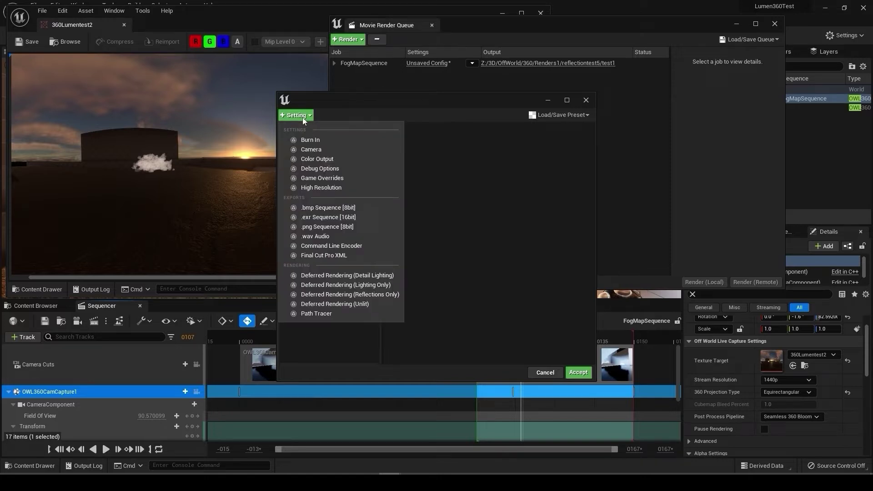
{"action": "left_click", "coordinate": [301, 116]}
{"action": "left_click", "coordinate": [326, 206]}
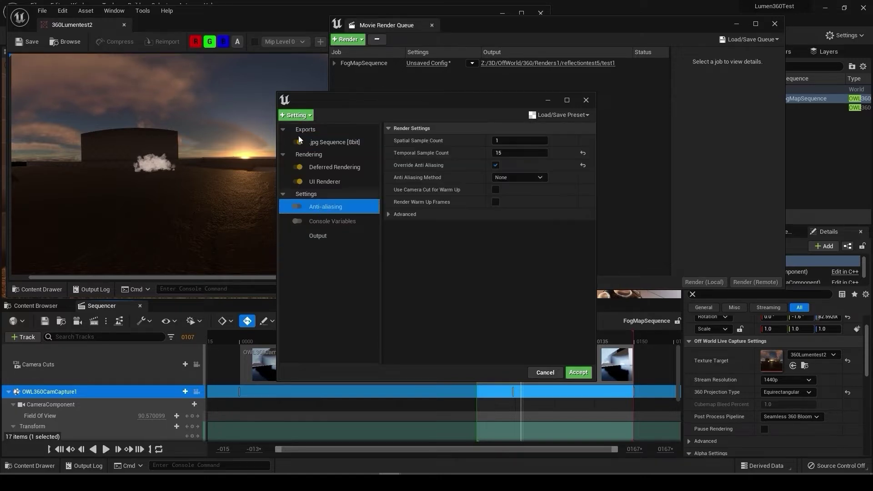
{"action": "left_click", "coordinate": [299, 117]}
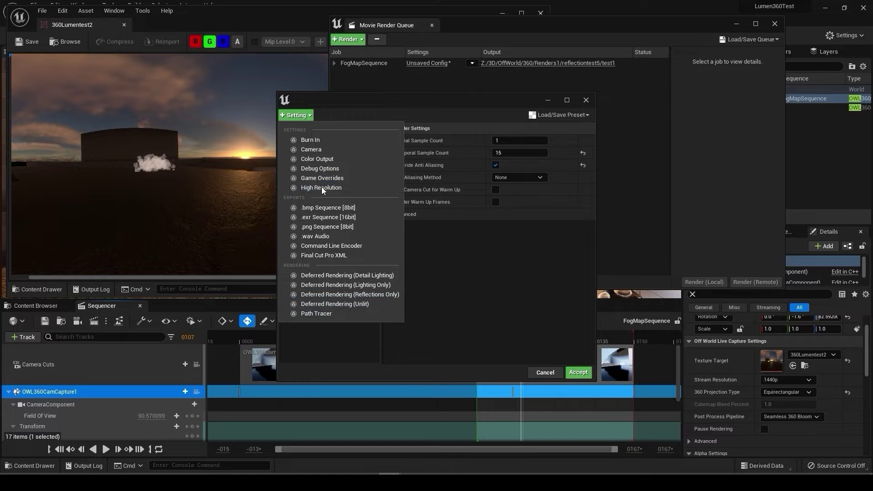
{"action": "left_click", "coordinate": [301, 117]}
{"action": "left_click", "coordinate": [294, 207]}
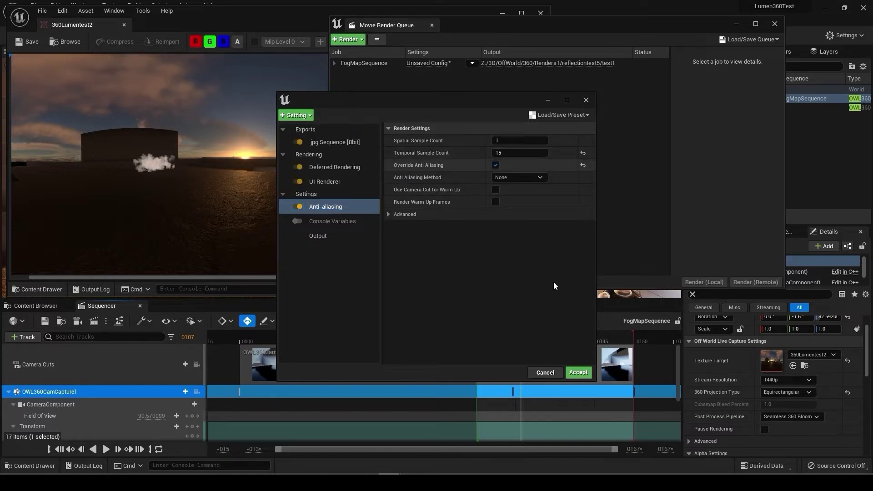
- Check the temporal sample count and output resolution, accept the configuration and render the FogMapSequence job locally
{"action": "left_click_drag", "start_coordinate": [500, 153], "coordinate": [512, 156]}
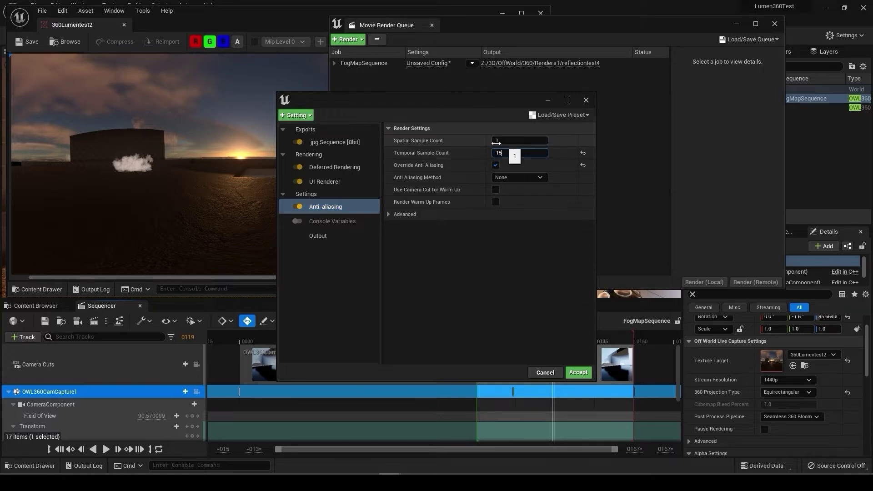
{"action": "left_click", "coordinate": [477, 312]}
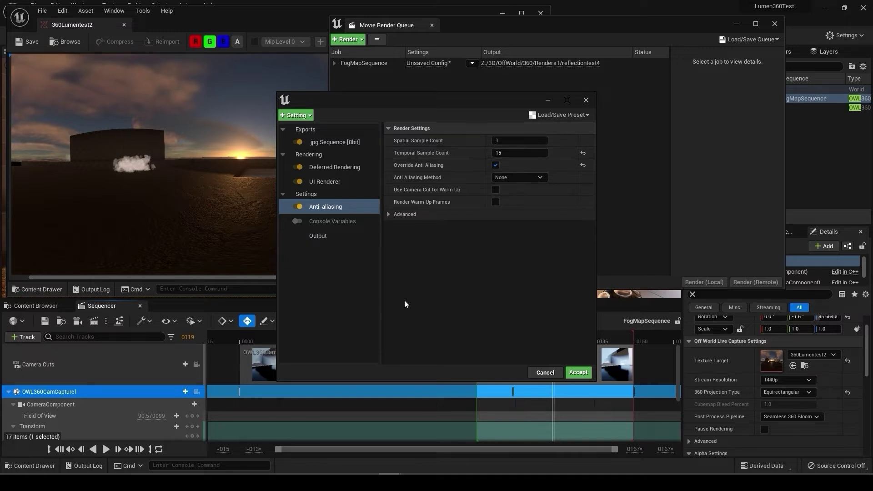
{"action": "left_click", "coordinate": [319, 236]}
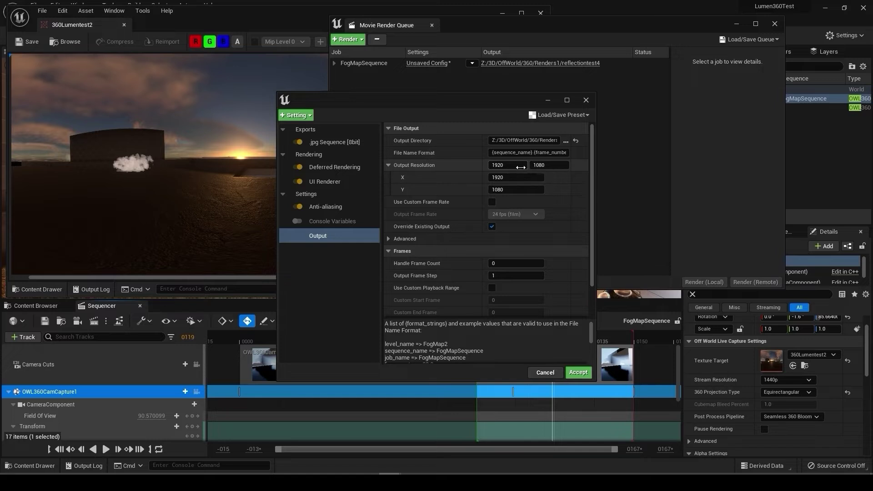
{"action": "left_click", "coordinate": [331, 207]}
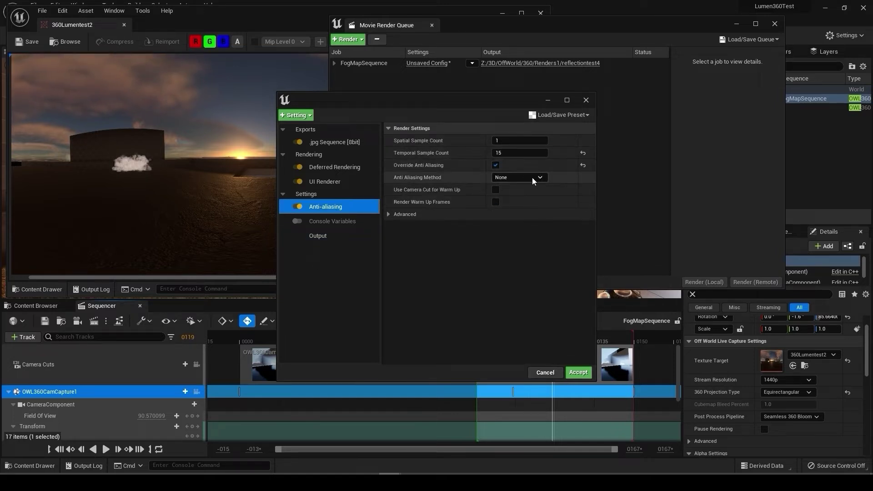
{"action": "left_click", "coordinate": [317, 235]}
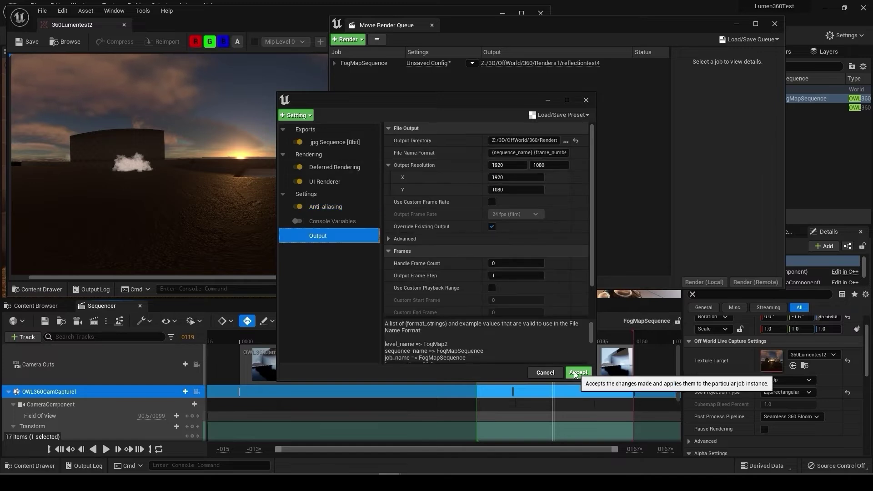
{"action": "left_click", "coordinate": [577, 372]}
{"action": "left_click", "coordinate": [699, 282]}
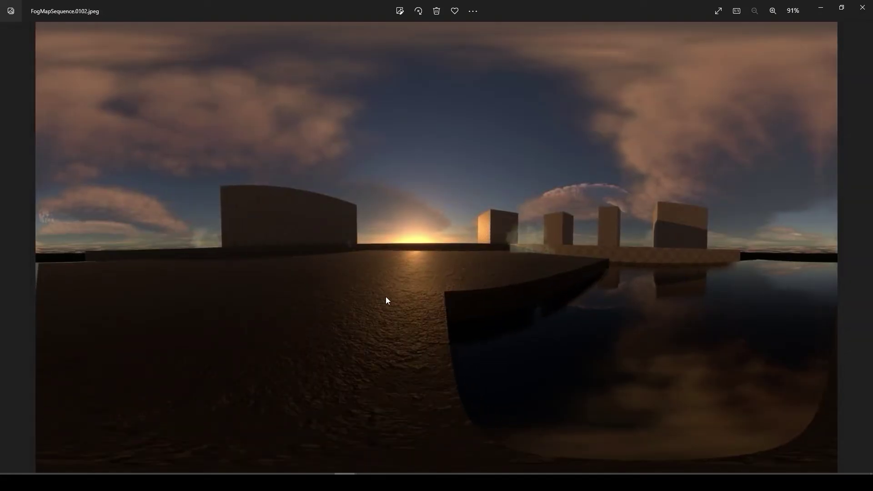
- Step back and forth through the rendered frames between FogMapSequence.0102.jpeg and FogMapSequence.0092.jpeg to compare the ground and reflections
{"action": "key", "text": "Left"}
{"action": "key", "text": "Left"}
{"action": "key", "text": "Left"}
{"action": "key", "text": "Left"}
{"action": "key", "text": "Left"}
{"action": "key", "text": "Left"}
{"action": "key", "text": "Left"}
{"action": "key", "text": "Left"}
{"action": "key", "text": "Left"}
{"action": "key", "text": "Right"}
{"action": "key", "text": "Right"}
{"action": "key", "text": "Right"}
{"action": "key", "text": "Right"}
{"action": "key", "text": "Right"}
{"action": "key", "text": "Right"}
{"action": "key", "text": "Right"}
{"action": "key", "text": "Right"}
{"action": "key", "text": "Left"}
{"action": "key", "text": "Left"}
{"action": "key", "text": "Left"}
{"action": "key", "text": "Left"}
{"action": "key", "text": "Left"}
{"action": "key", "text": "Left"}
{"action": "key", "text": "Left"}
{"action": "key", "text": "Left"}
{"action": "key", "text": "Left"}
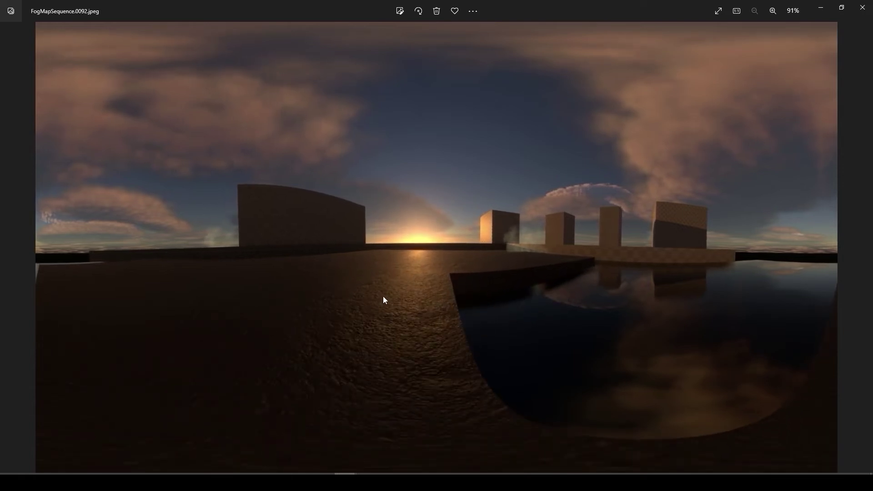
- Compare neighbouring frames one at a time from FogMapSequence.0093.jpeg onward, stepping both ways, and close the image viewer
{"action": "key", "text": "Right"}
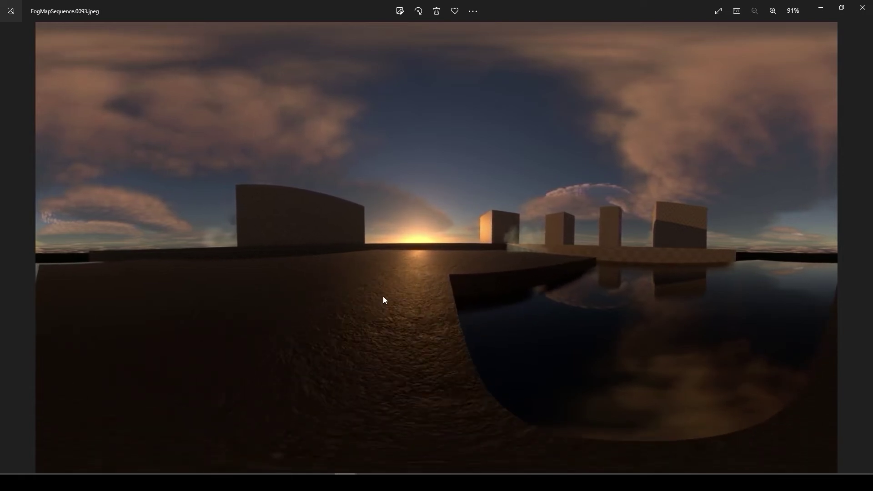
{"action": "key", "text": "Right"}
{"action": "key", "text": "Right"}
{"action": "key", "text": "Right"}
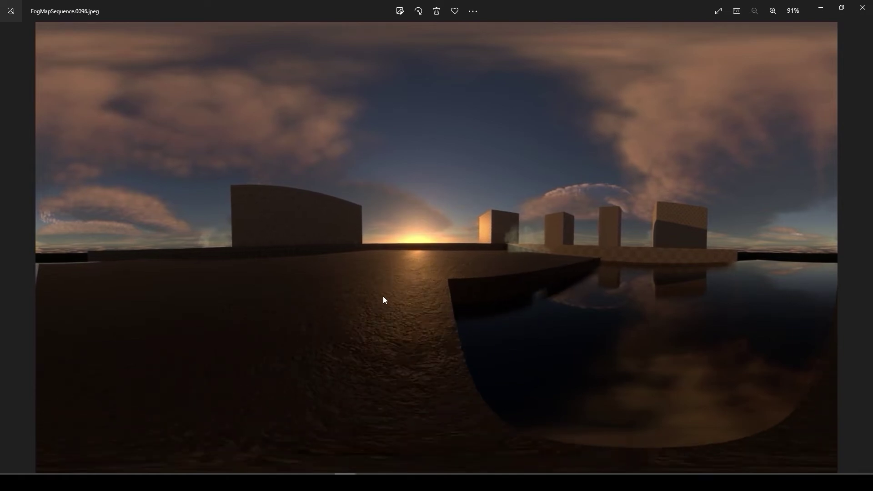
{"action": "key", "text": "Left"}
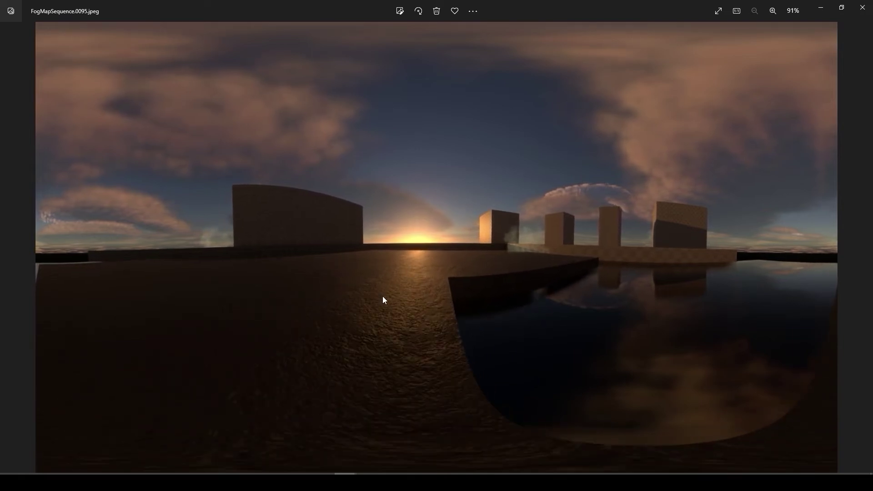
{"action": "key", "text": "Right"}
{"action": "key", "text": "Right"}
{"action": "key", "text": "Left"}
{"action": "key", "text": "Left"}
{"action": "key", "text": "Left"}
{"action": "key", "text": "Left"}
{"action": "key", "text": "Right"}
{"action": "key", "text": "Right"}
{"action": "key", "text": "Right"}
{"action": "key", "text": "Right"}
{"action": "key", "text": "Right"}
{"action": "left_click", "coordinate": [862, 7]}
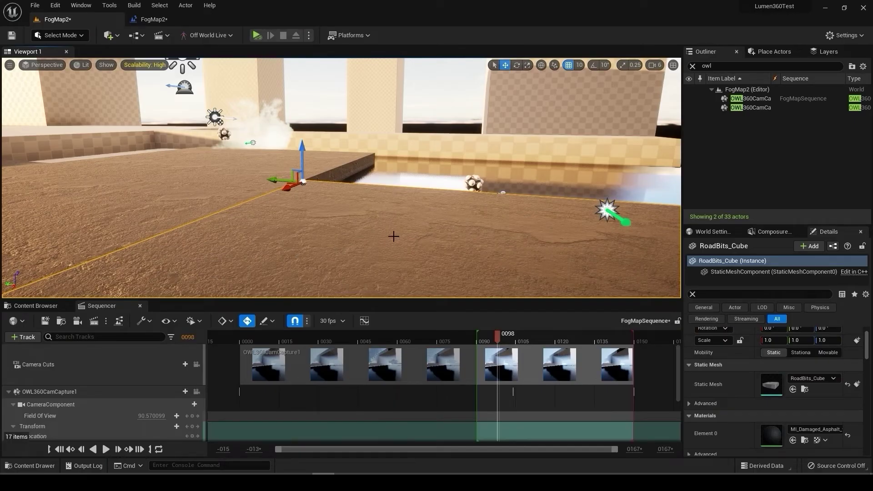
- At frame 0089, set OWL360CamCapture1's location to about X -482.8, Y 110.2 and Z 339.5 in the sequence
{"action": "right_click_drag", "start_coordinate": [399, 231], "coordinate": [377, 235]}
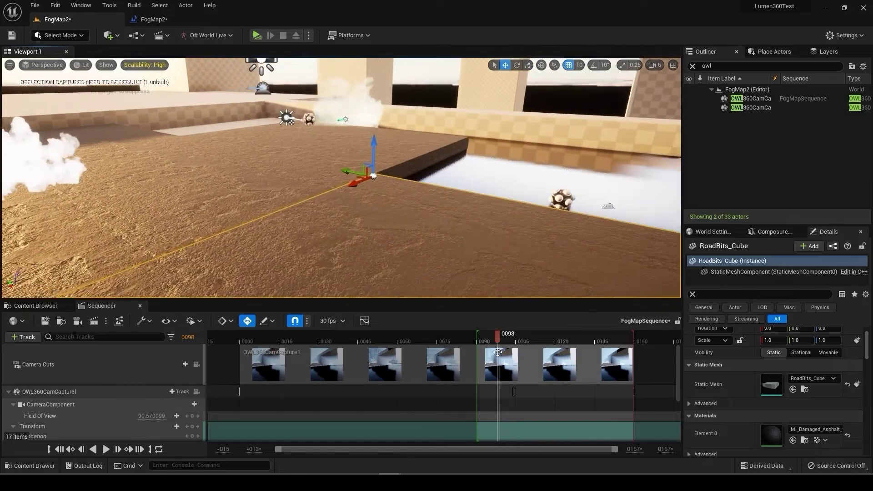
{"action": "left_click", "coordinate": [474, 336]}
{"action": "left_click", "coordinate": [166, 391]}
{"action": "mouse_move", "coordinate": [300, 228]}
{"action": "right_mouse_down"}
{"action": "mouse_move", "coordinate": [355, 222]}
{"action": "mouse_move", "coordinate": [295, 234]}
{"action": "mouse_move", "coordinate": [300, 228]}
{"action": "right_mouse_up"}
{"action": "scroll", "coordinate": [101, 426], "scroll_direction": "down", "scroll_amount": 2}
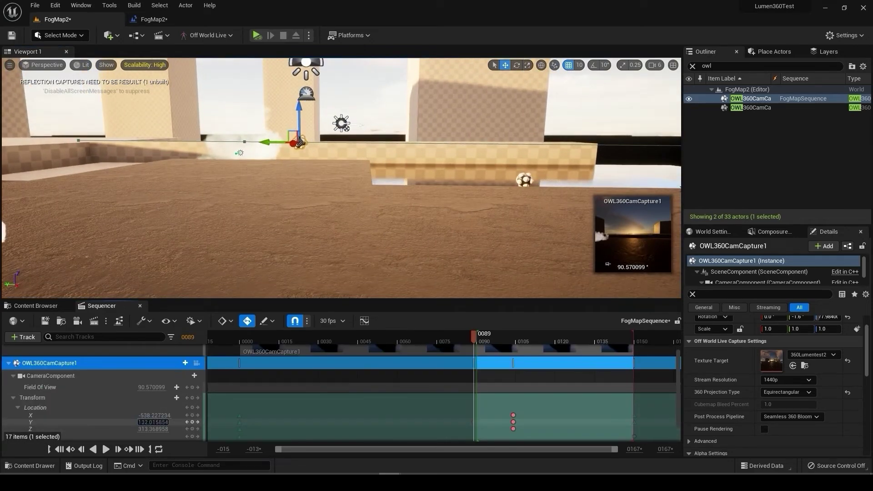
{"action": "left_click_drag", "start_coordinate": [153, 415], "coordinate": [161, 415]}
{"action": "left_click_drag", "start_coordinate": [153, 429], "coordinate": [173, 428]}
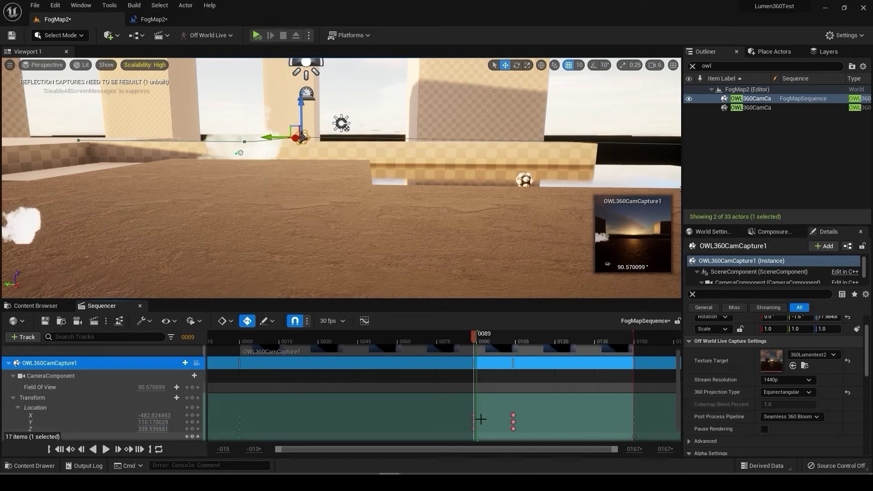
{"action": "scroll", "coordinate": [222, 403], "scroll_direction": "down", "scroll_amount": 1}
{"action": "right_click", "coordinate": [34, 415]}
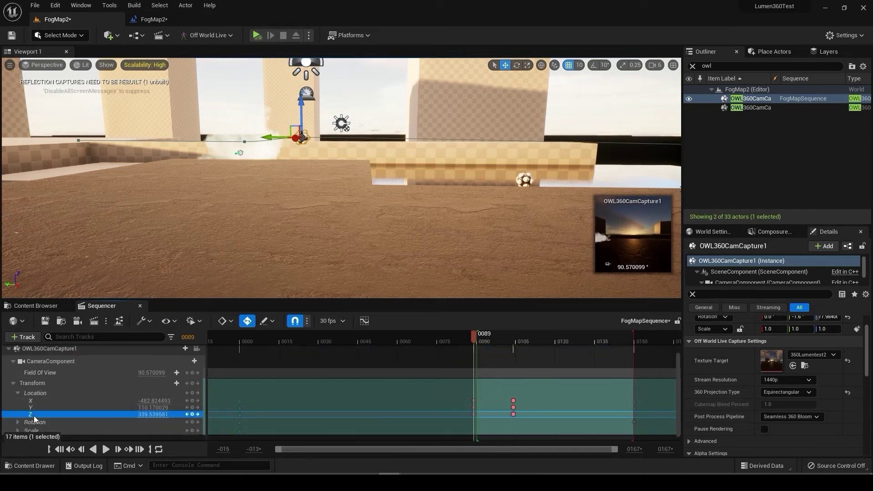
- Try scaling the RoadBits_Cube2 ground block along one axis, and undo the scaling
{"action": "left_click", "coordinate": [380, 244]}
{"action": "right_click_drag", "start_coordinate": [380, 244], "coordinate": [304, 270]}
{"action": "key", "text": "w"}
{"action": "right_click_drag", "start_coordinate": [378, 220], "coordinate": [378, 181]}
{"action": "key", "text": "s"}
{"action": "key", "text": "s"}
{"action": "key", "text": "e"}
{"action": "key", "text": "r"}
{"action": "left_click_drag", "start_coordinate": [379, 95], "coordinate": [334, 95]}
{"action": "key", "text": "ctrl+z"}
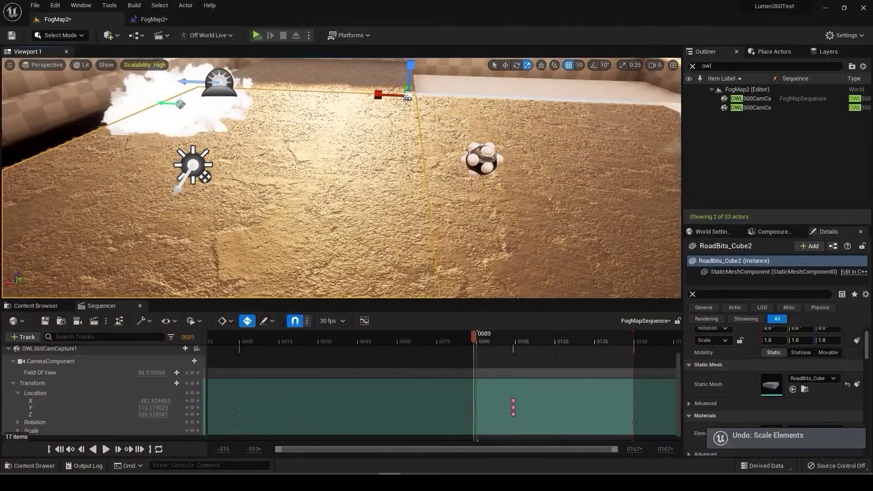
- Save the FogMap2 map
{"action": "key", "text": "ctrl+s"}
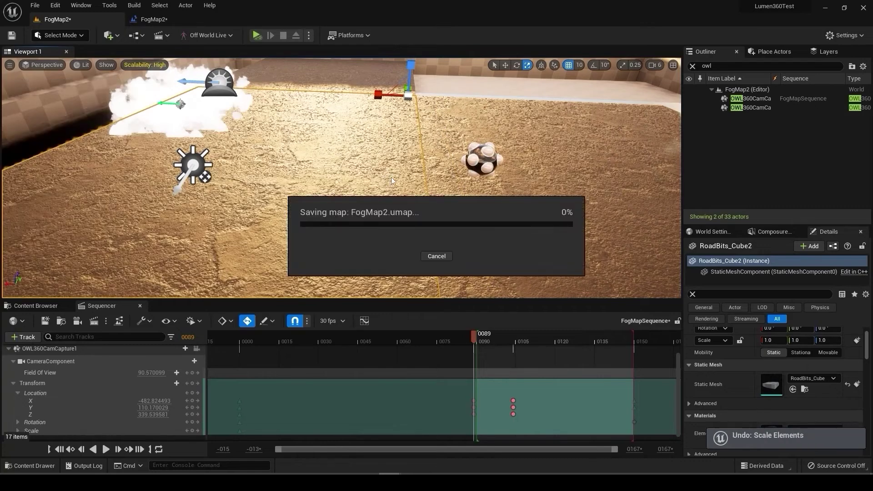
- Try rotating the DirectionalLight to bring the sun down toward the horizon, and undo the rotations and the selection
{"action": "right_click_drag", "start_coordinate": [393, 195], "coordinate": [390, 153]}
{"action": "left_click", "coordinate": [207, 274]}
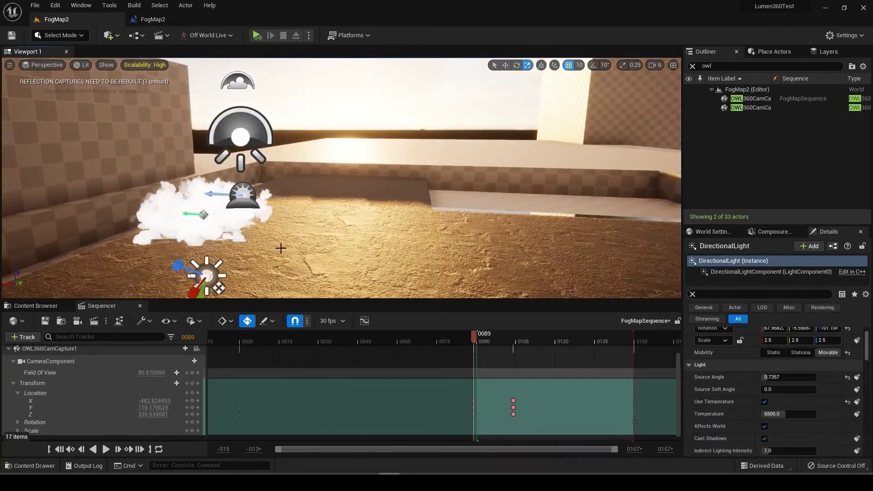
{"action": "right_click_drag", "start_coordinate": [281, 247], "coordinate": [217, 236]}
{"action": "key", "text": "e"}
{"action": "left_click_drag", "start_coordinate": [244, 243], "coordinate": [294, 218]}
{"action": "left_click_drag", "start_coordinate": [235, 198], "coordinate": [283, 213]}
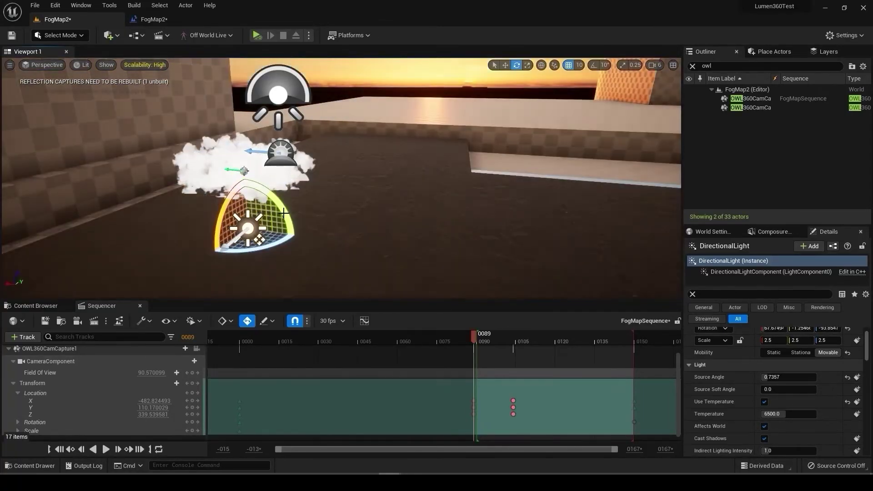
{"action": "key", "text": "ctrl+z"}
{"action": "key", "text": "ctrl+z"}
{"action": "key", "text": "ctrl+z"}
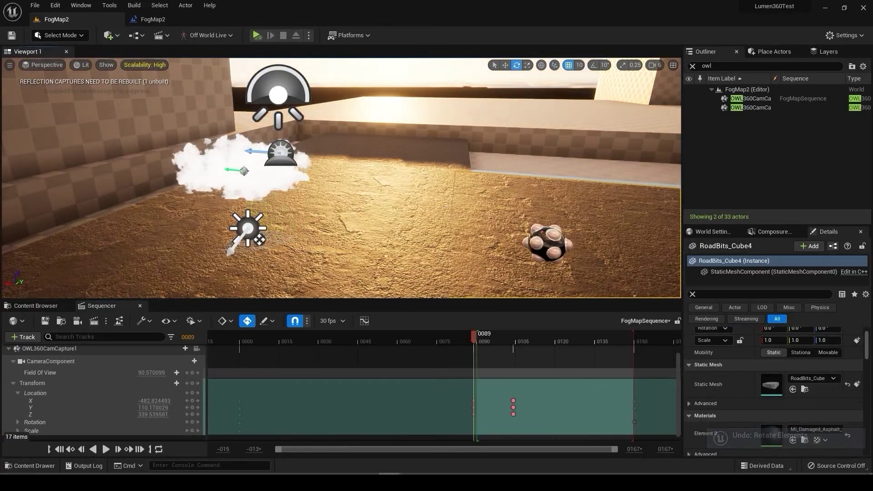
- Open the FogMapSequence job's render configuration in the Movie Render Queue and check the temporal sample count in its Anti-aliasing settings
{"action": "left_click", "coordinate": [96, 321]}
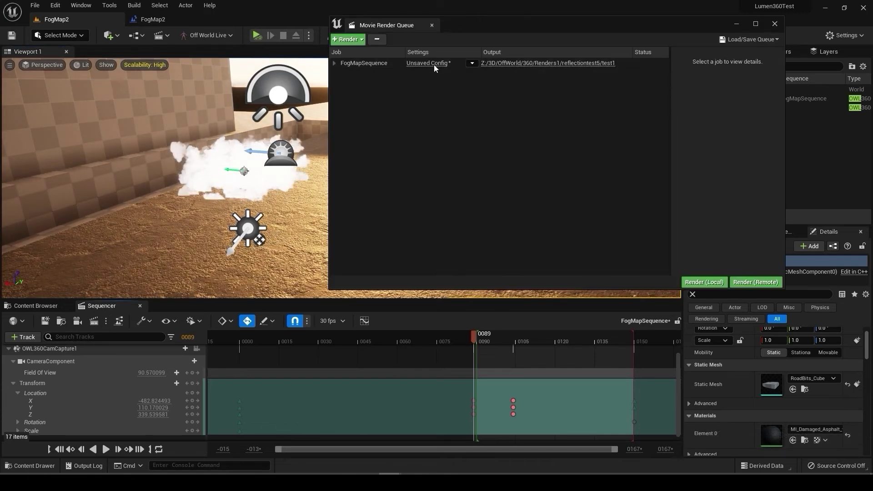
{"action": "left_click", "coordinate": [428, 63]}
{"action": "left_click", "coordinate": [299, 205]}
{"action": "left_click", "coordinate": [515, 152]}
{"action": "left_click", "coordinate": [452, 252]}
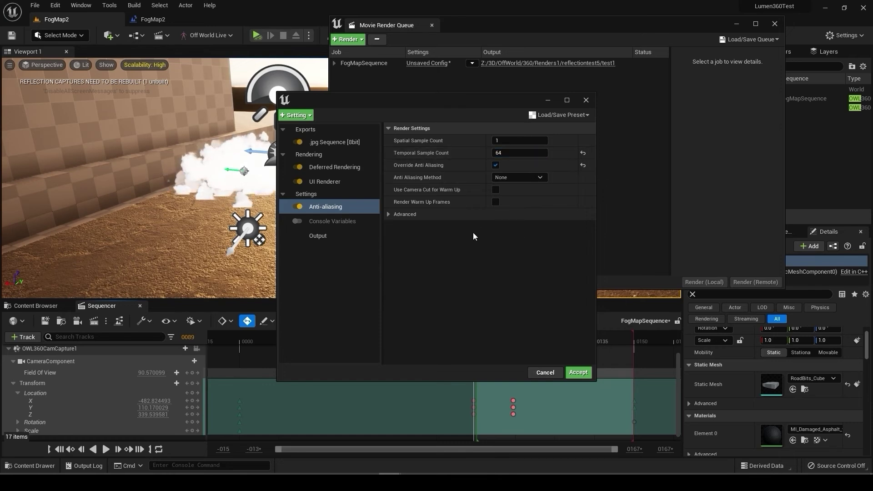